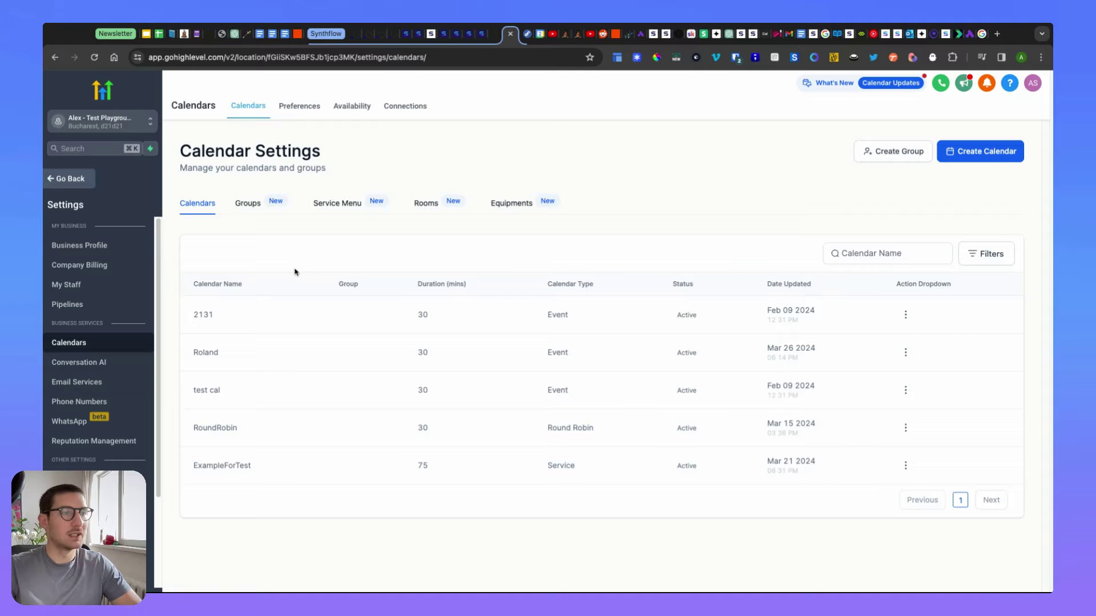
Switch from the GoHighLevel calendar settings to the Synthflow Assistants page
click(479, 43)
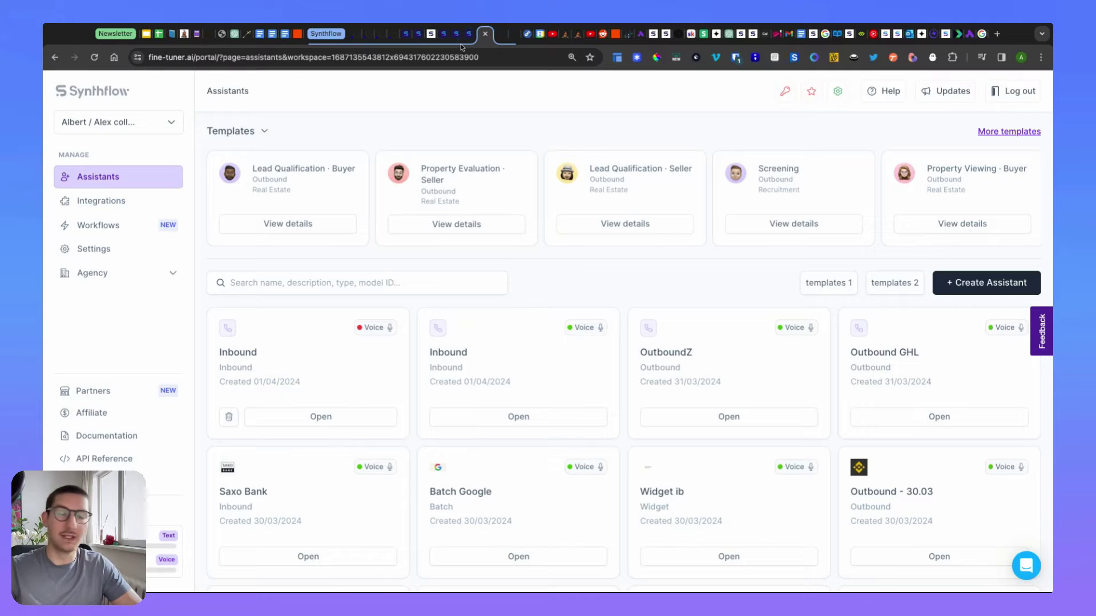
Open the first Inbound assistant and start a HighLevel Real Time Booking action
click(319, 417)
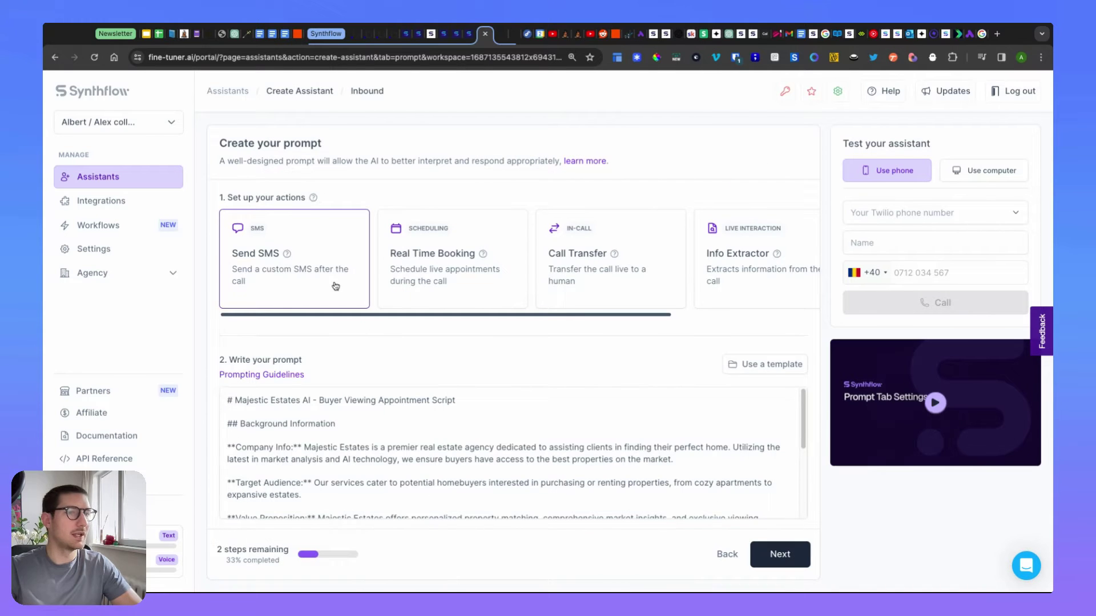
click(463, 291)
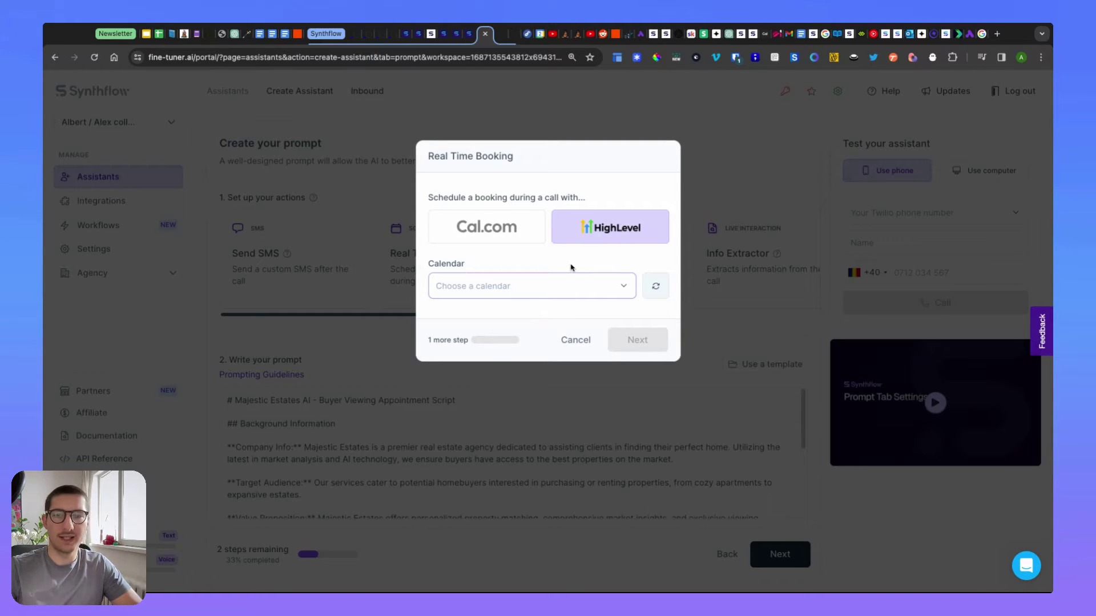
click(497, 34)
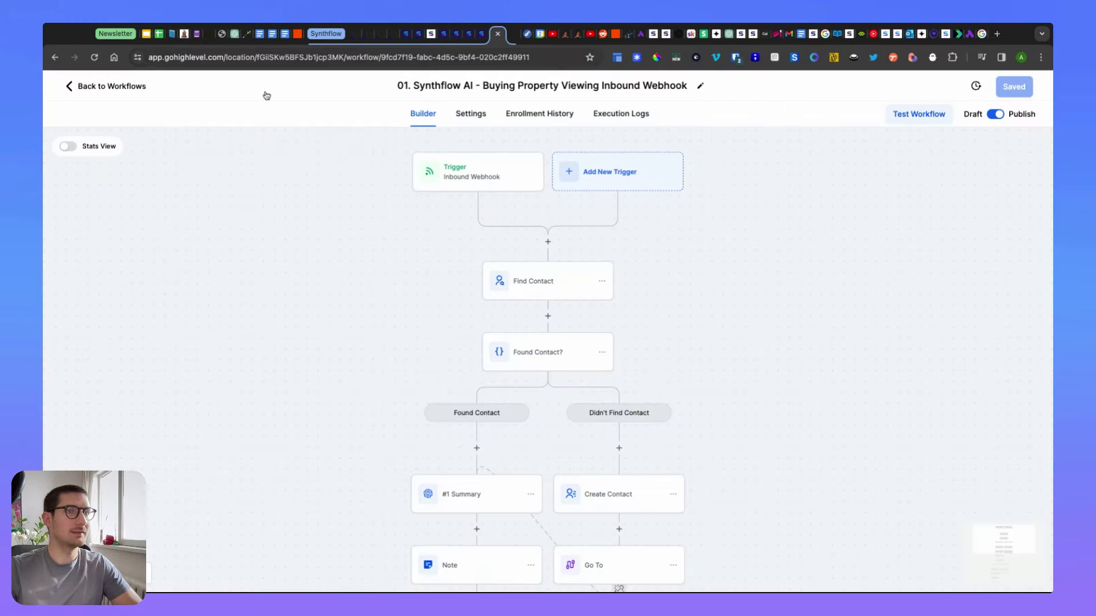
click(513, 37)
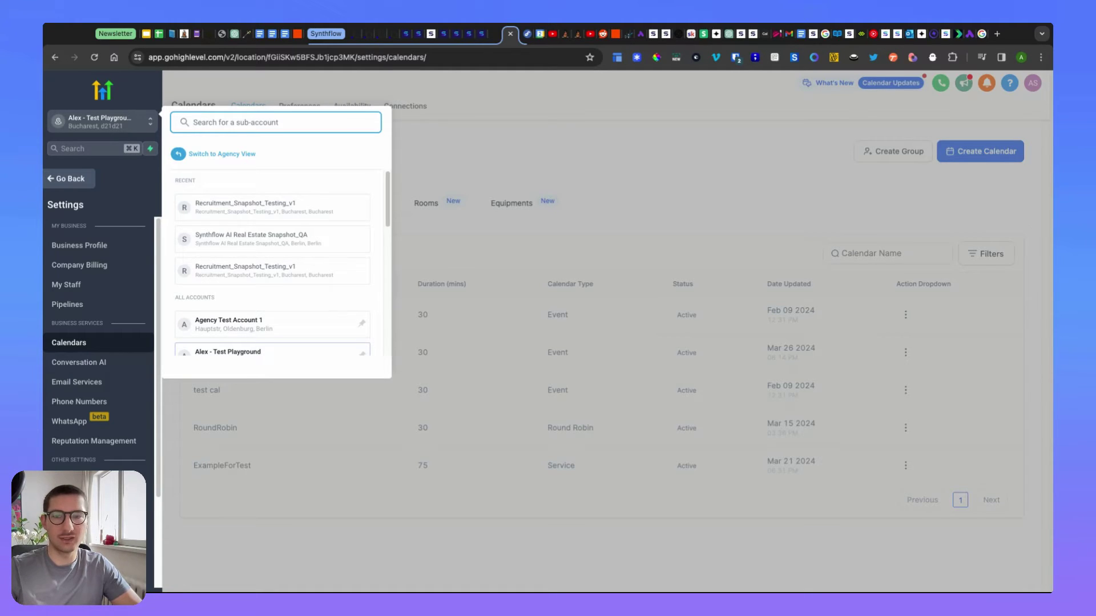
click(482, 37)
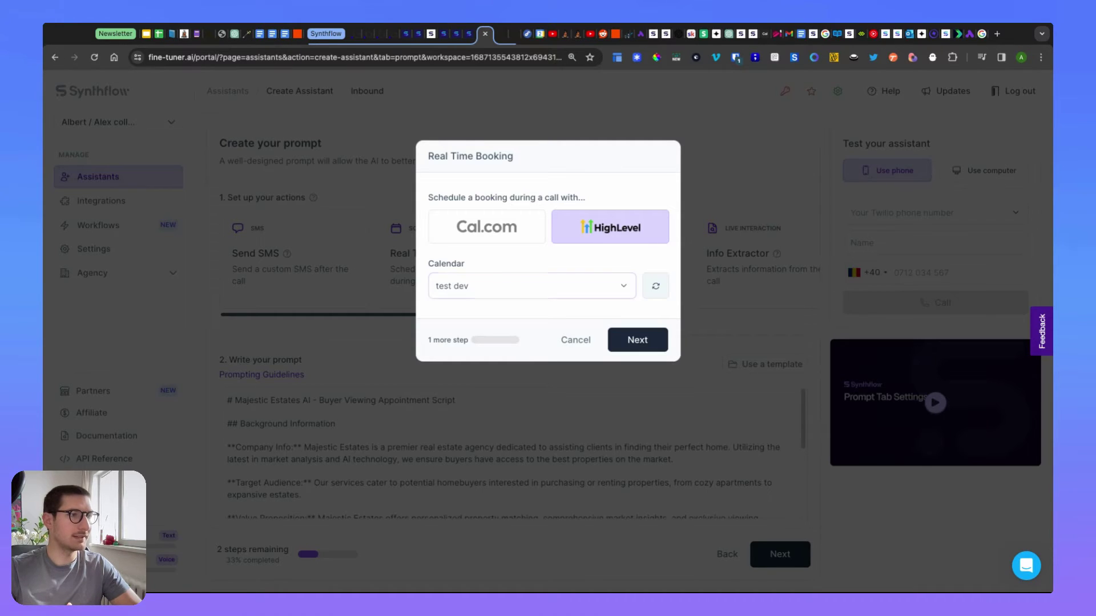
Pick the test dev calendar and continue to the timezone and slot settings
click(637, 338)
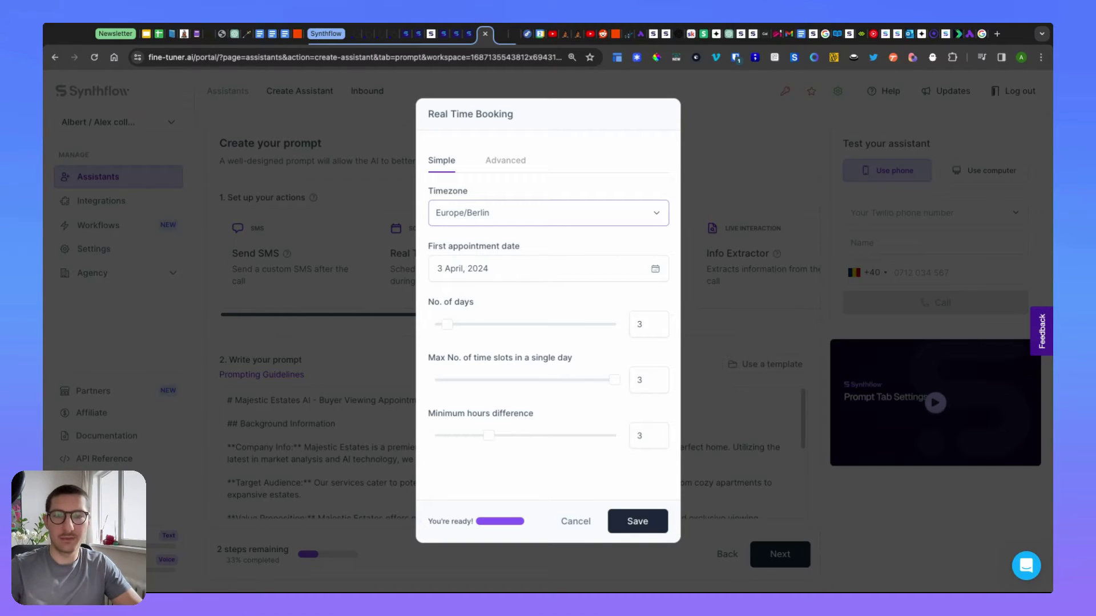
Change the first appointment date from 5 April to 2 April 2024
click(541, 269)
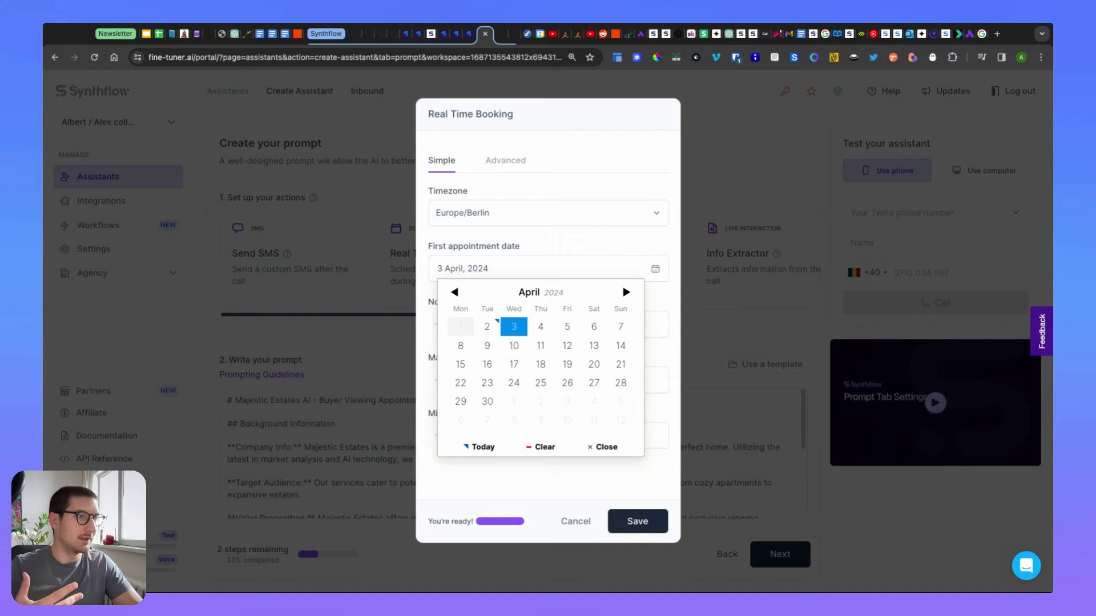
click(567, 327)
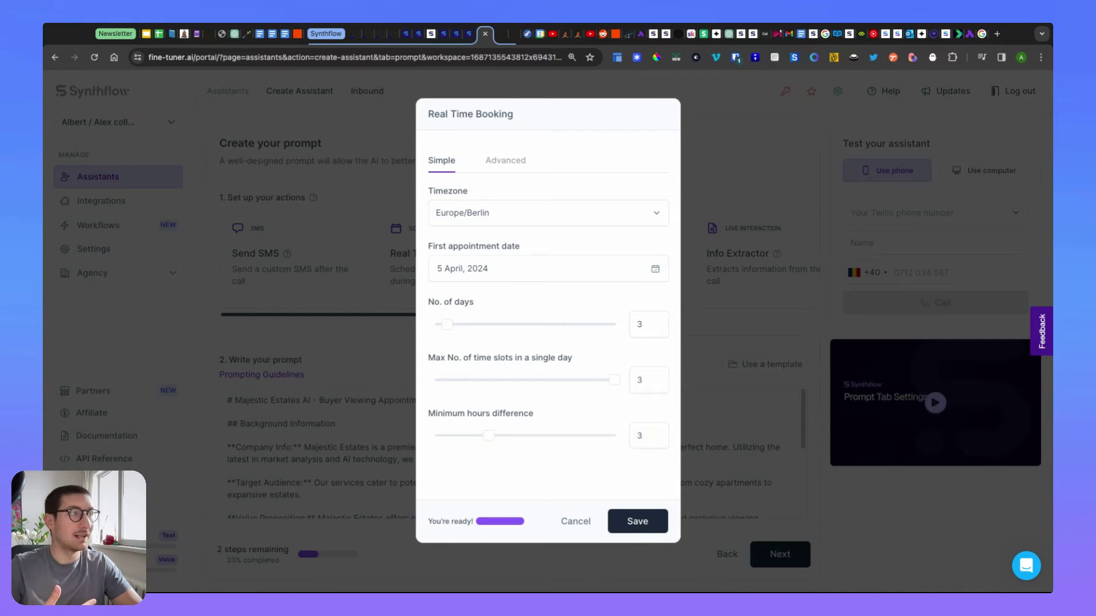
click(548, 269)
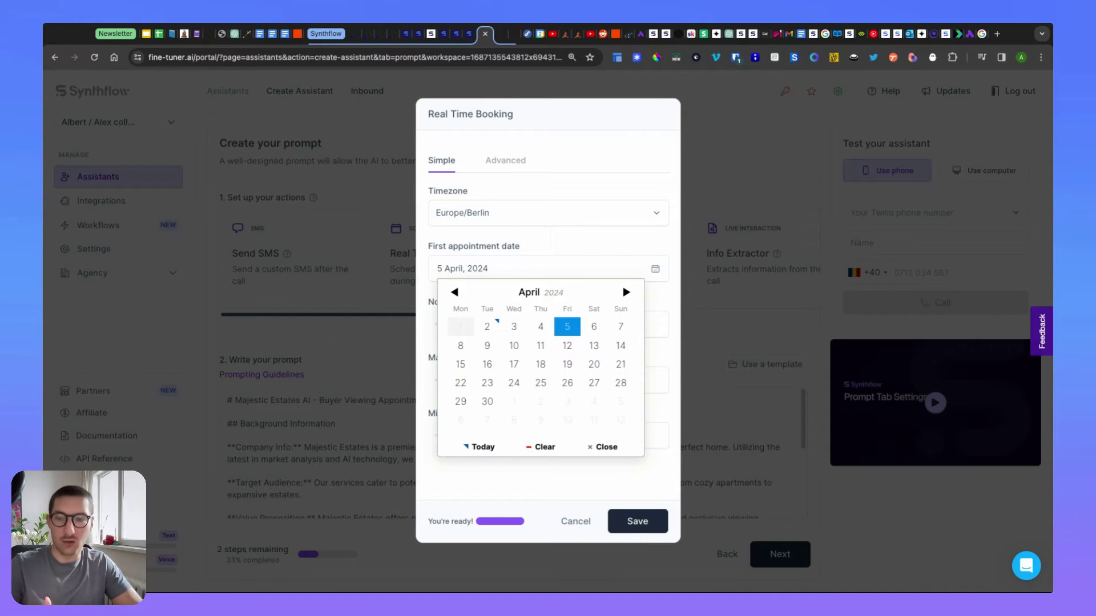
key(Escape)
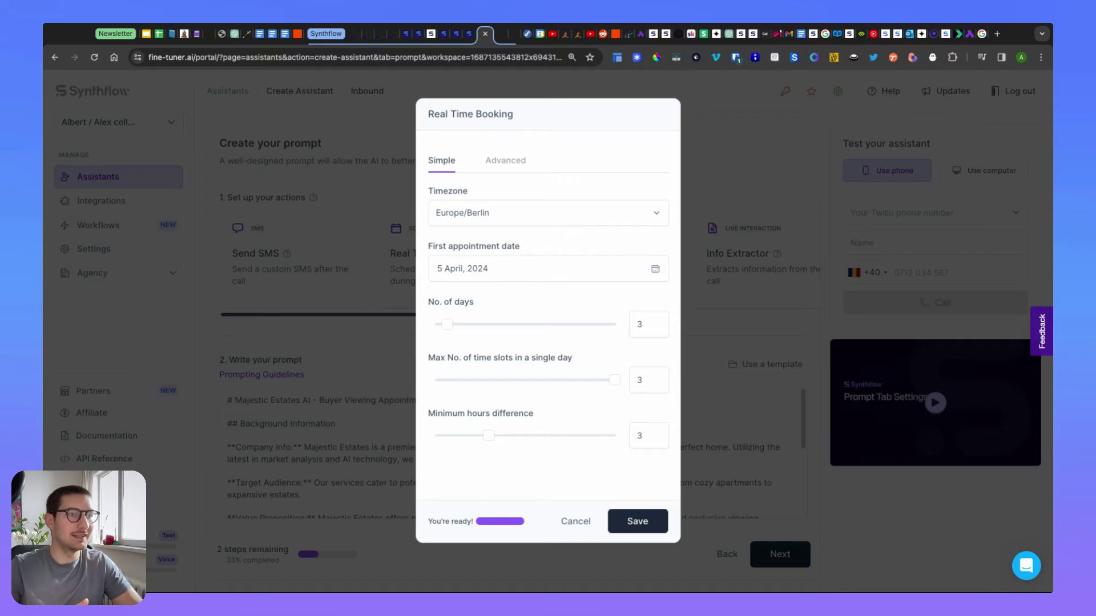
click(543, 269)
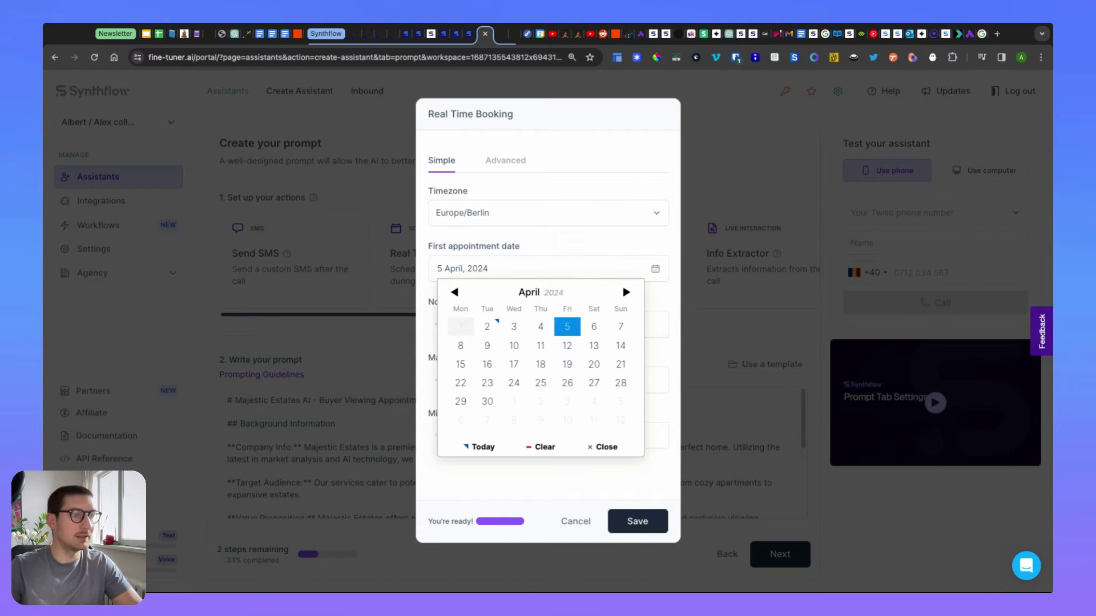
click(565, 242)
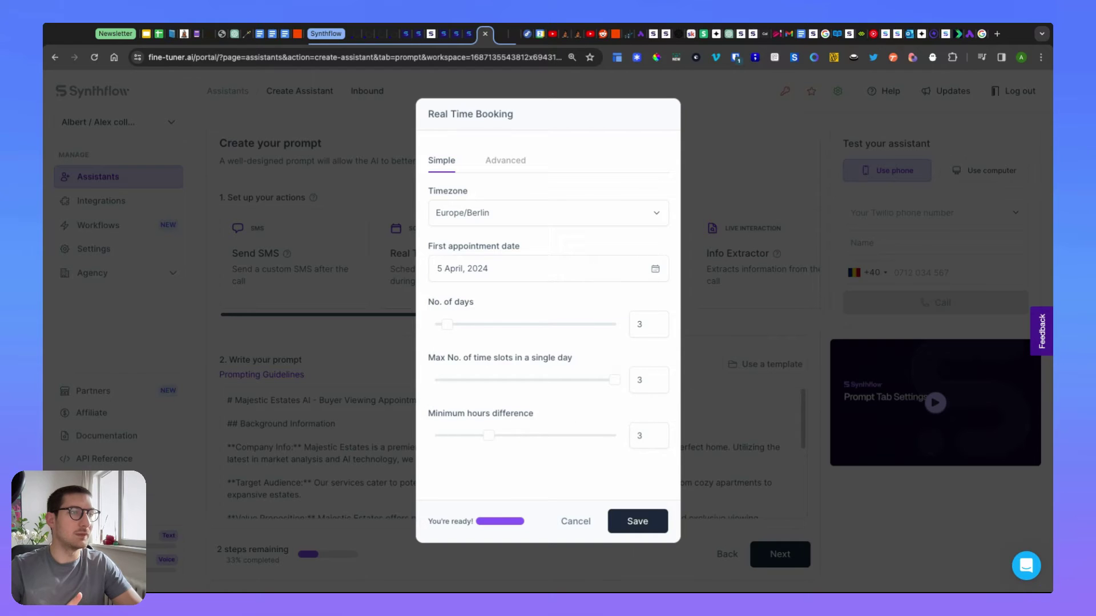
click(548, 269)
click(487, 327)
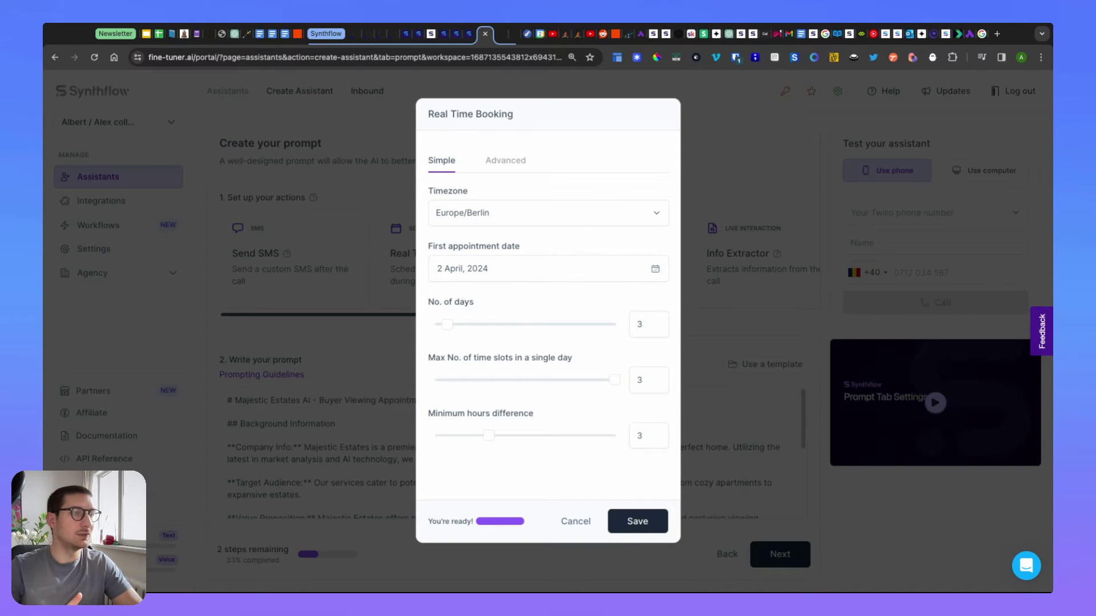
click(548, 268)
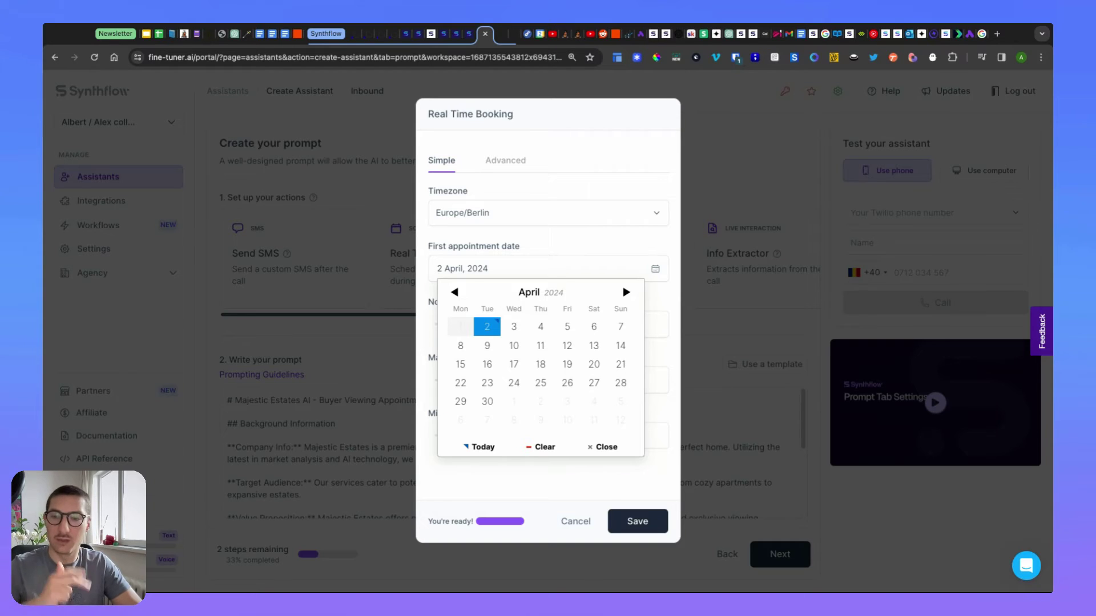
key(Escape)
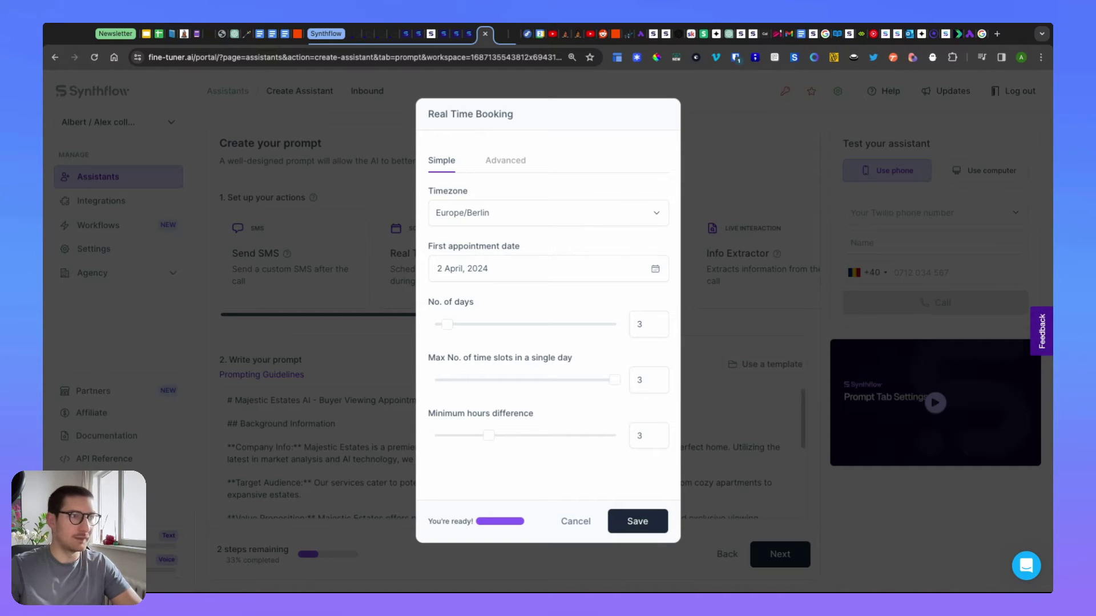
click(547, 268)
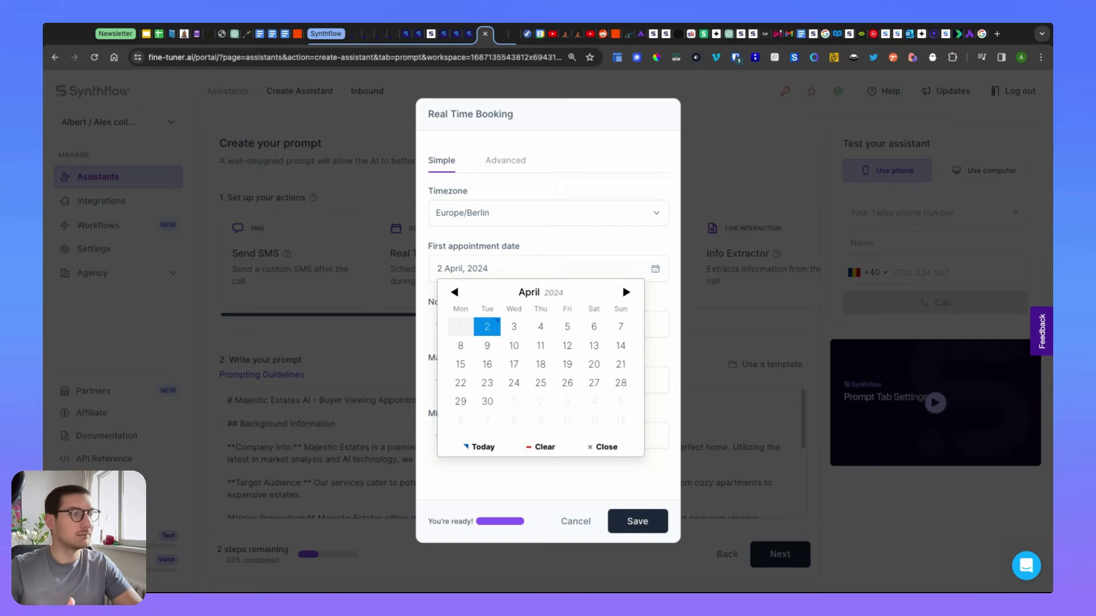
key(Escape)
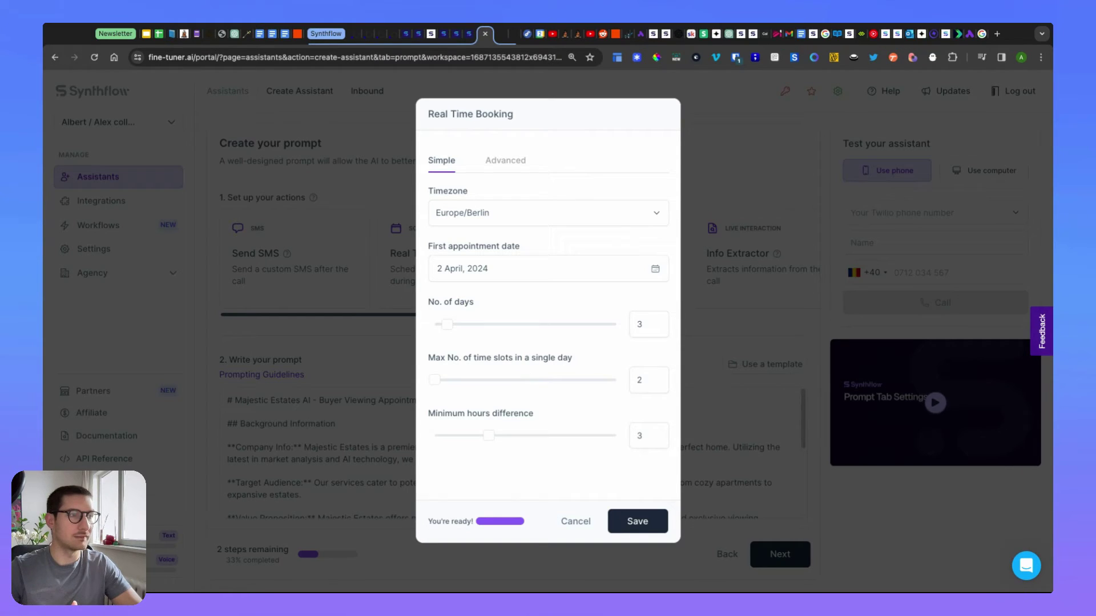
click(548, 268)
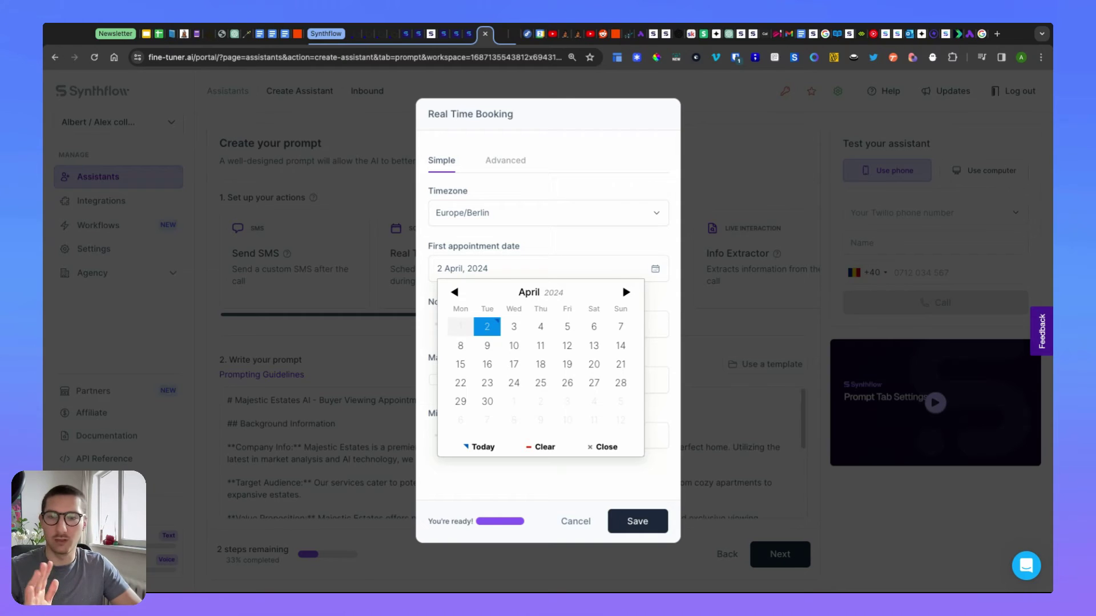
Set the minimum hours difference to 2 and save the Real Time Booking action
key(Escape)
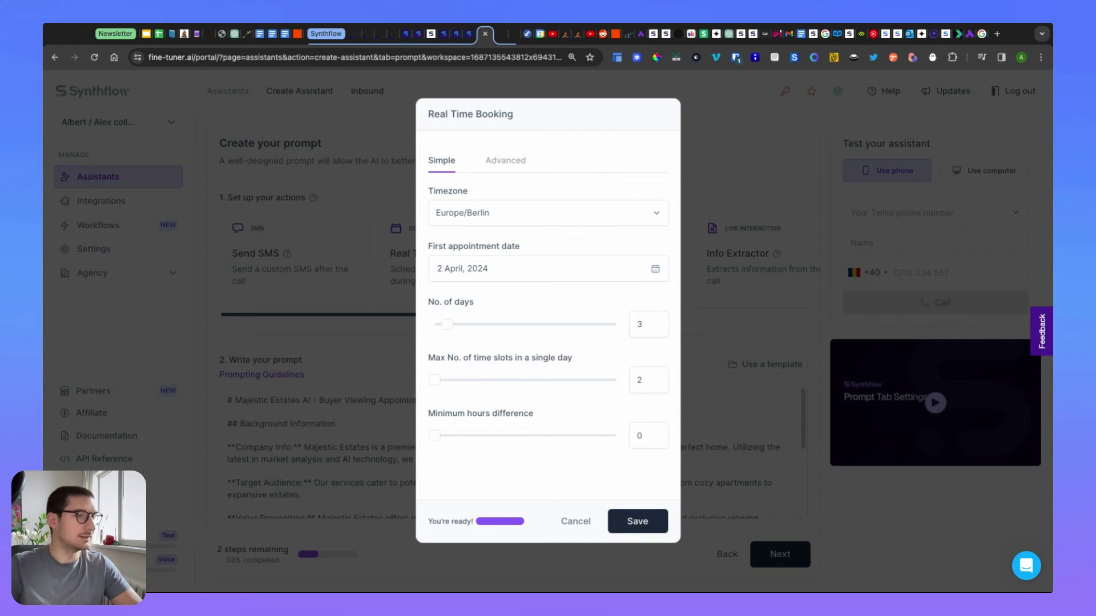
double_click(639, 436)
text(1)
key(Tab)
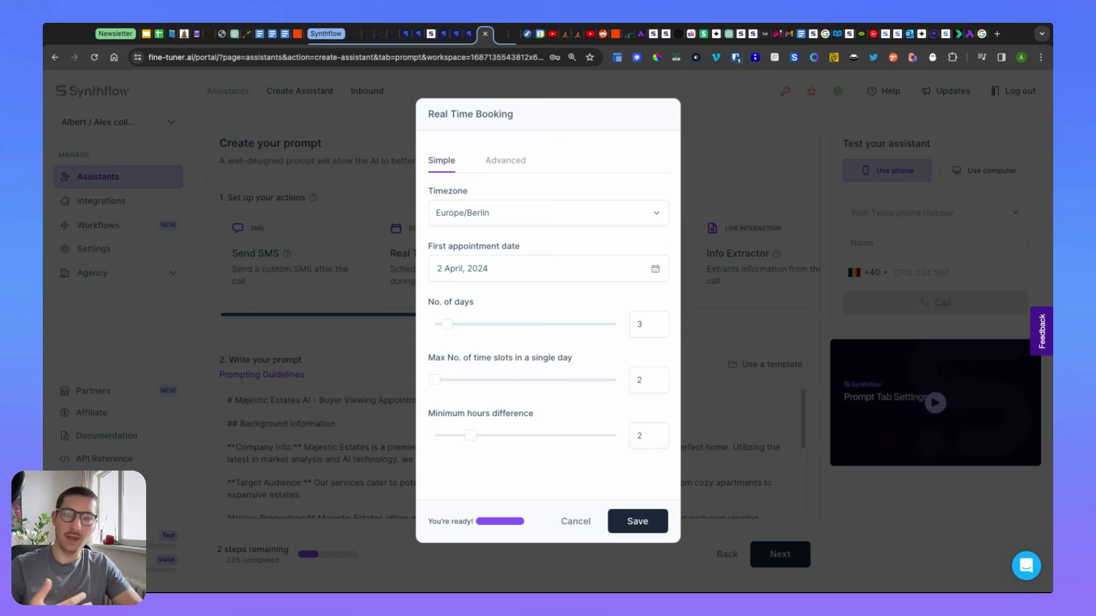
click(638, 521)
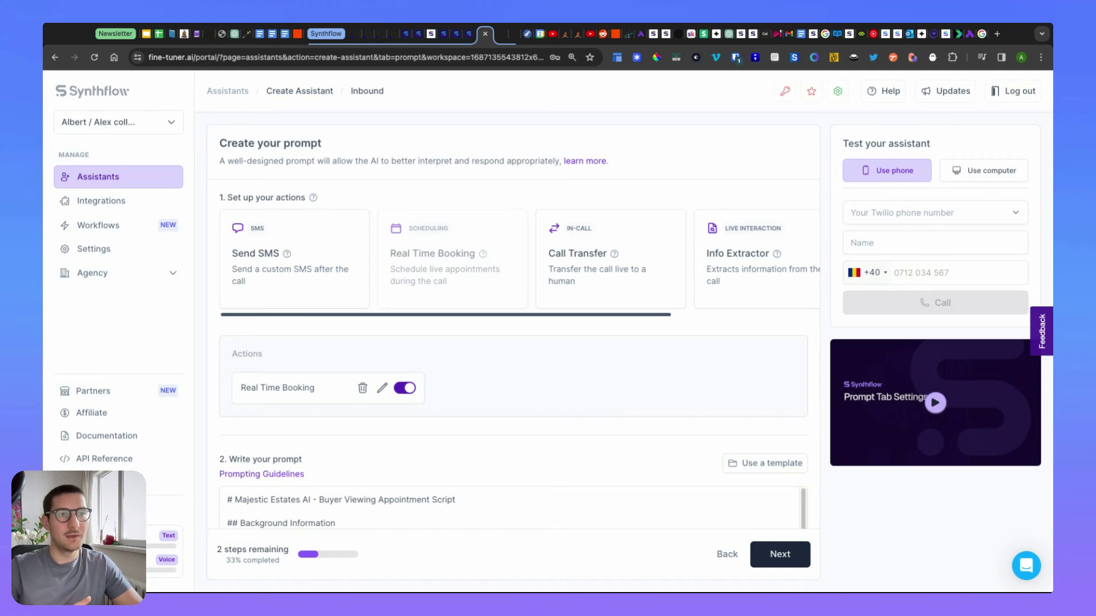
Go to Agency and view the list of 19 subaccounts
click(118, 273)
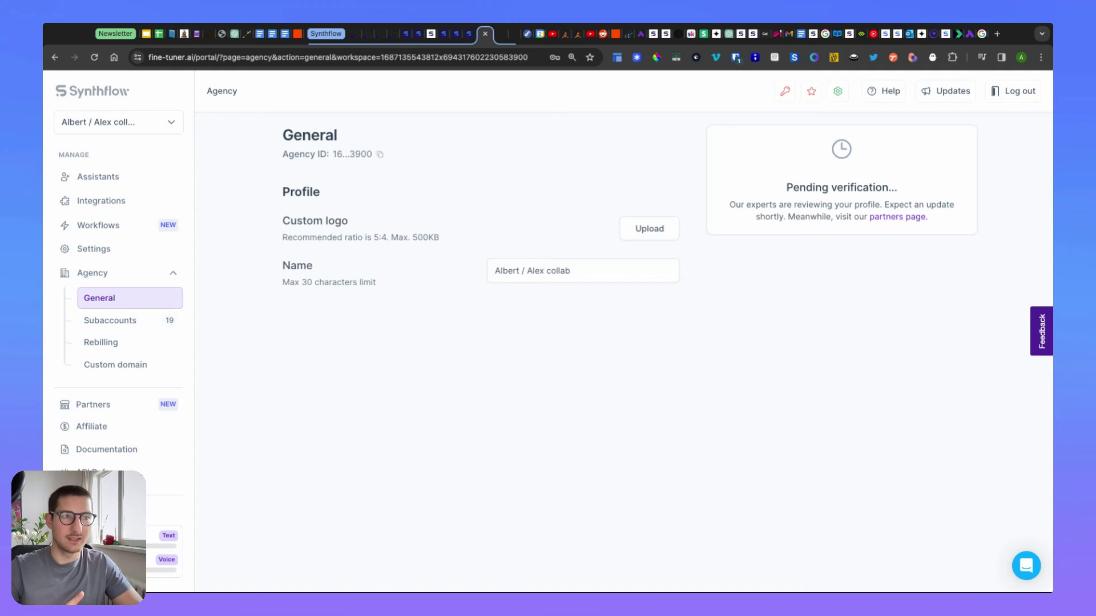
click(118, 321)
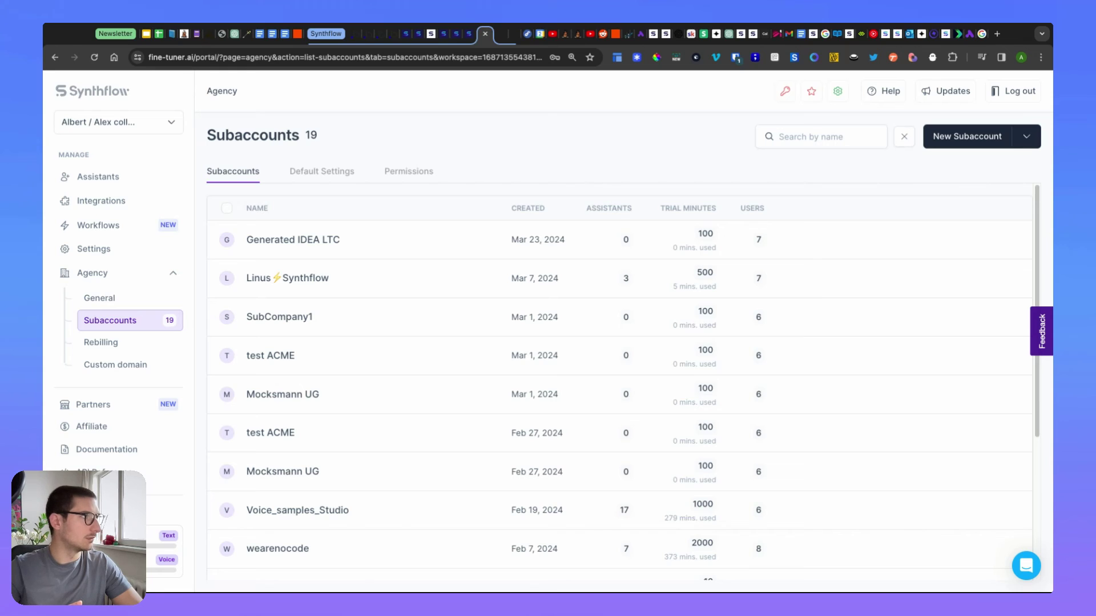
Try importing subaccounts from GoHighLevel, close the empty dialog, and return to Assistants
click(1027, 136)
click(934, 168)
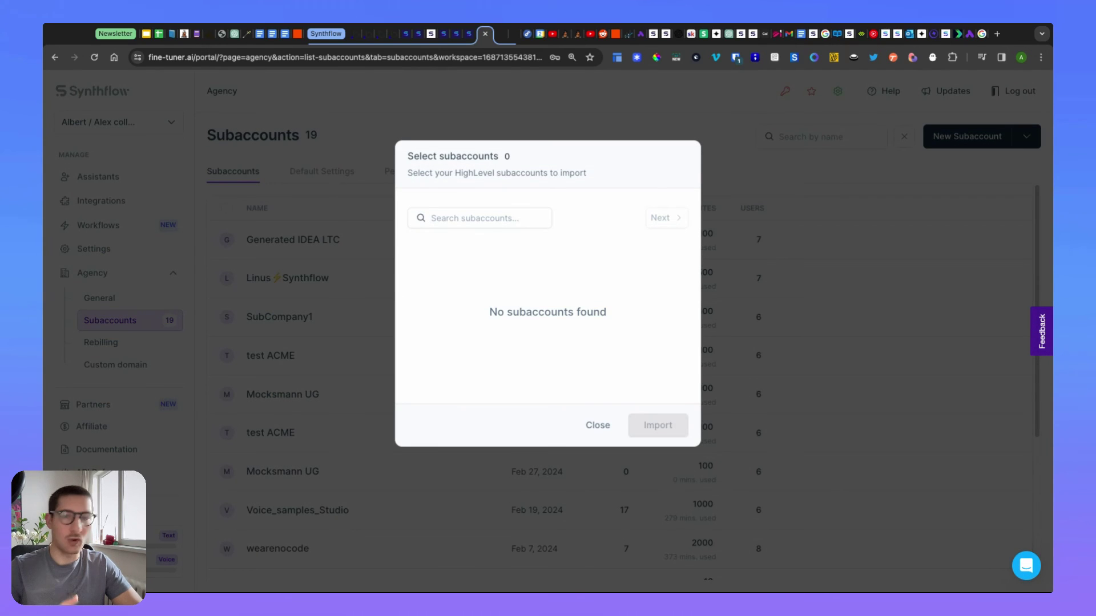
key(Escape)
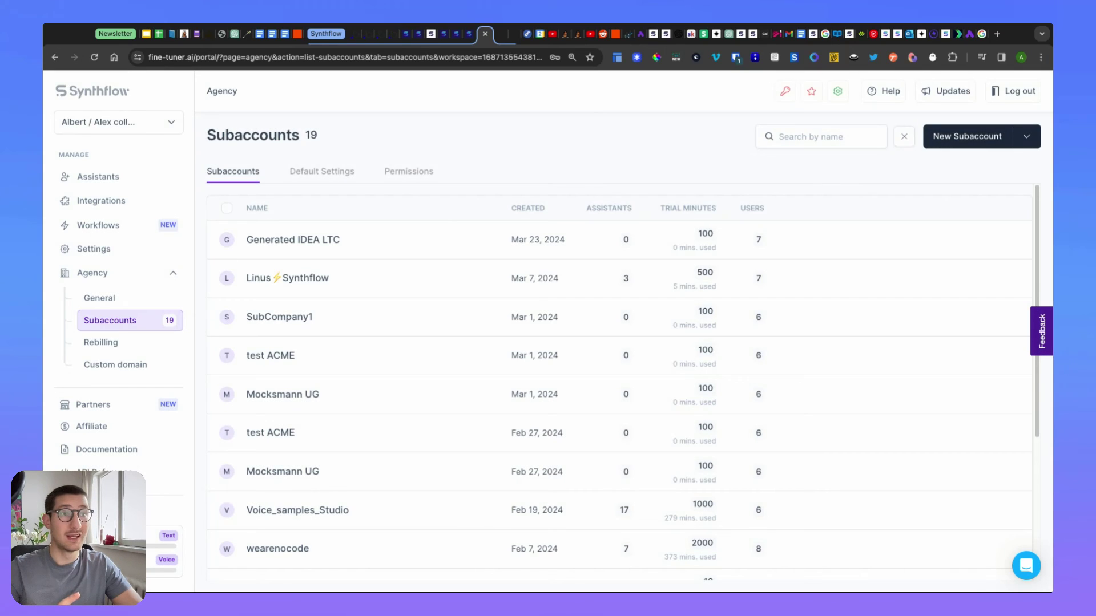
click(98, 177)
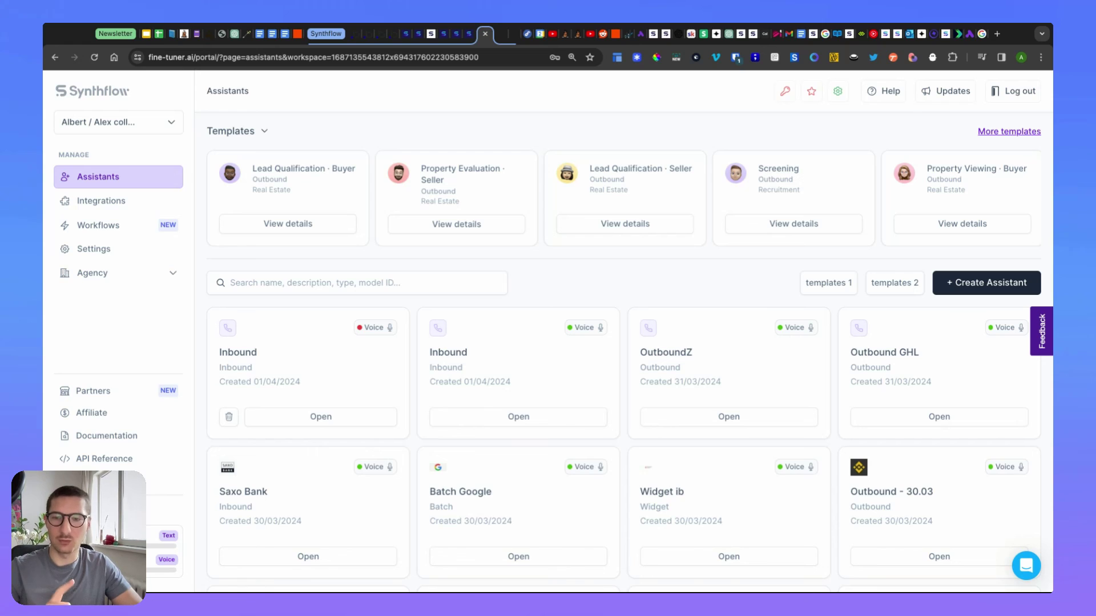
Review the subaccounts list again, then open the Agency General settings page
click(118, 273)
click(110, 321)
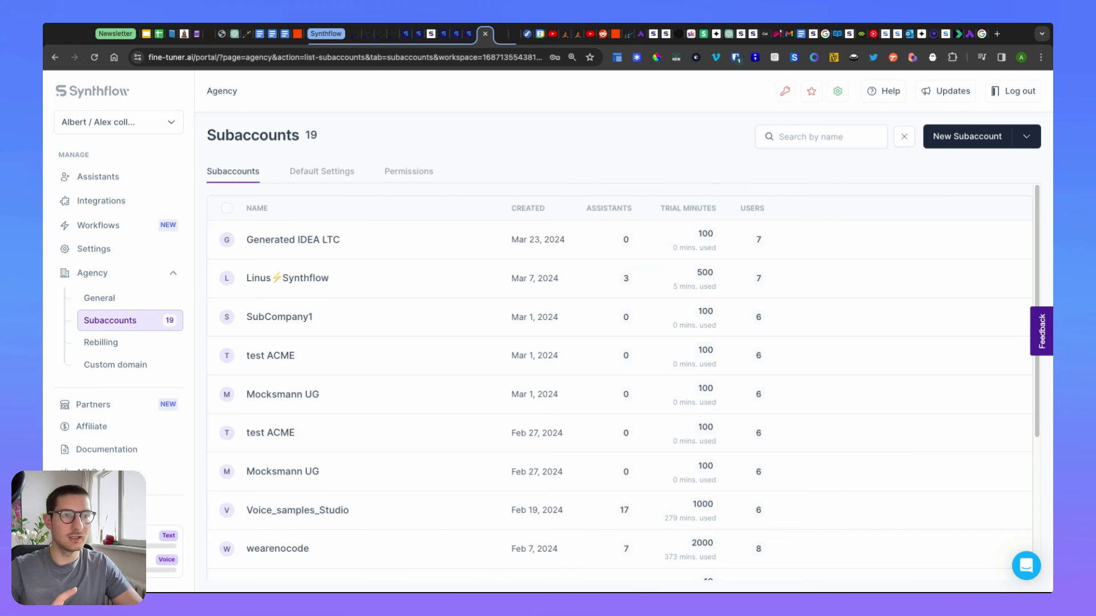
scroll(619, 383, down, 3)
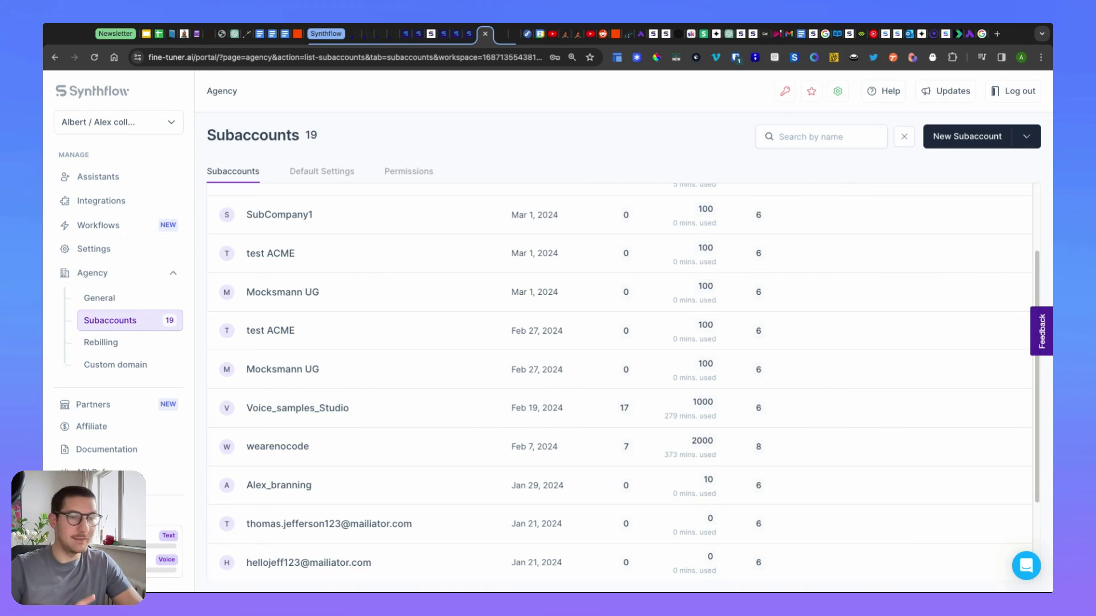
scroll(619, 382, up, 3)
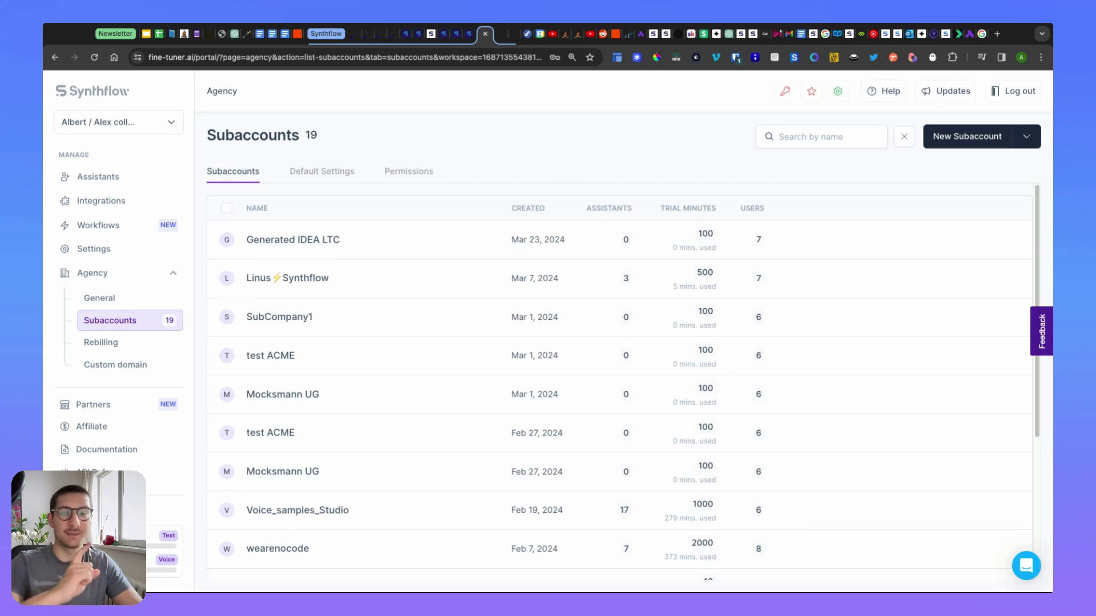
click(98, 177)
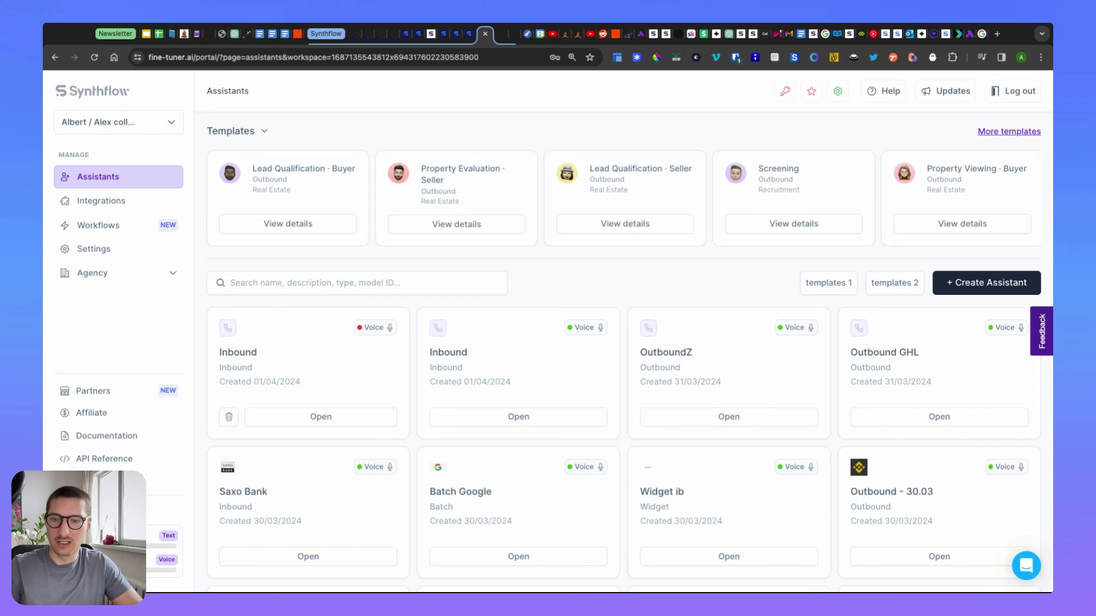
click(152, 276)
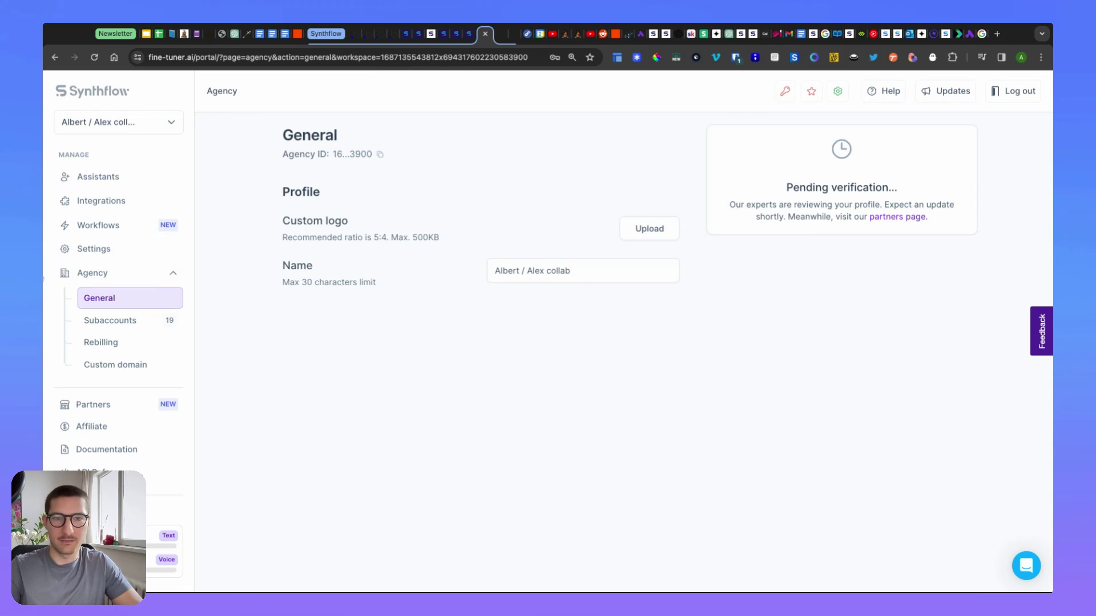